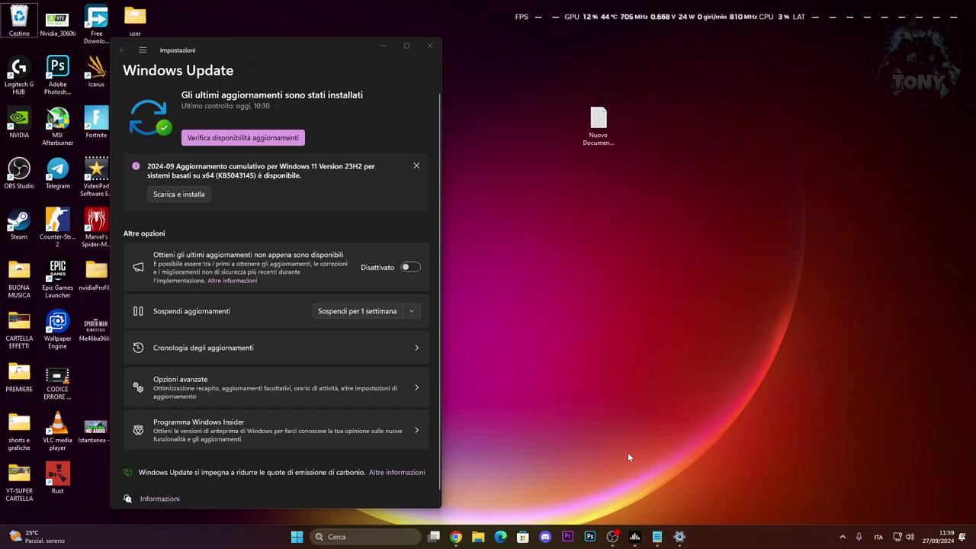
Look over the update history in Windows Update, return to the main update page and minimize Settings.
left_click(228, 336)
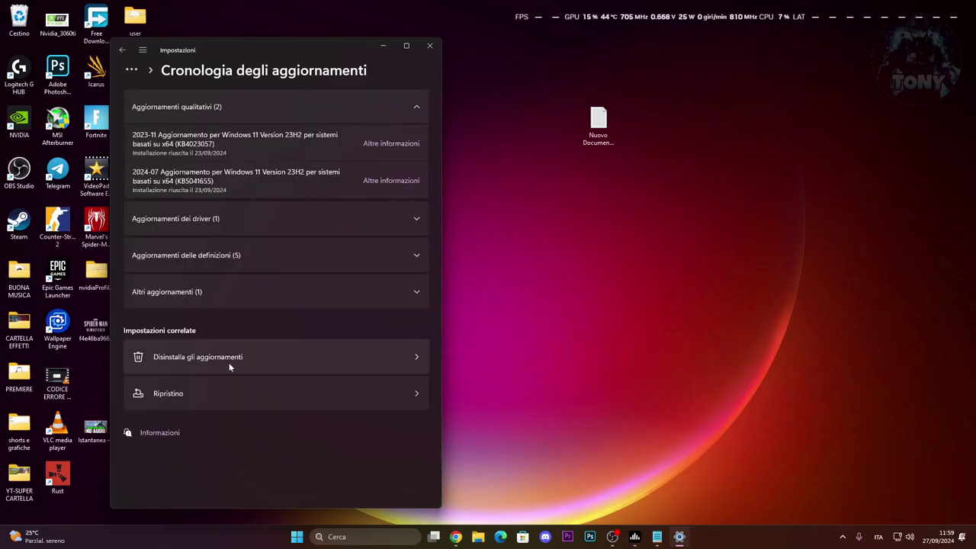
left_click(122, 50)
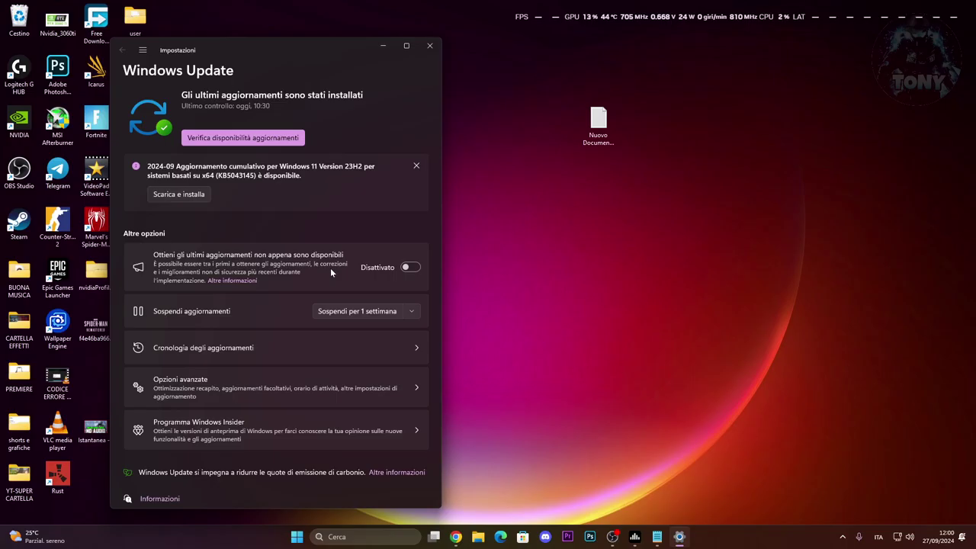
left_click(385, 44)
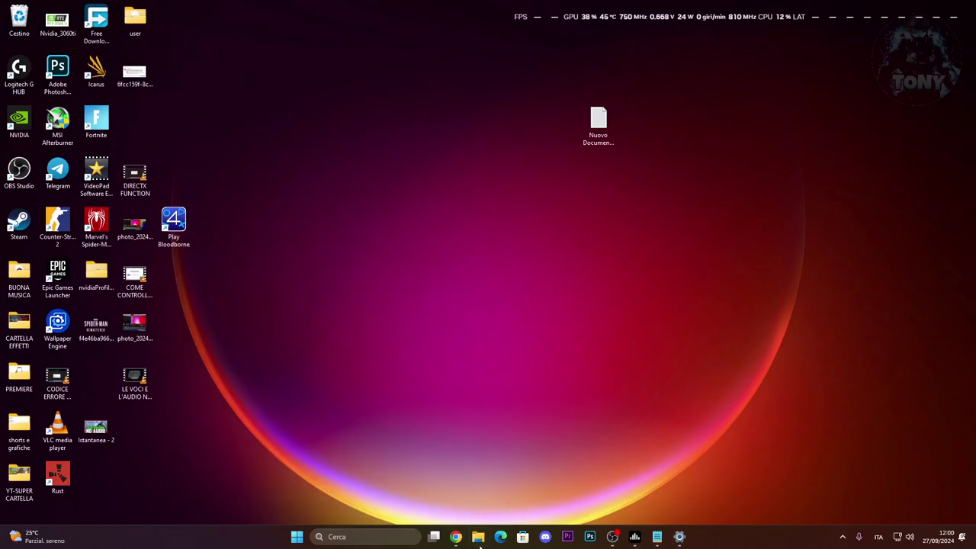
Open File Explorer and browse to the C:\Windows\SoftwareDistribution folder.
left_click(478, 537)
scroll(381, 324, "down", 5)
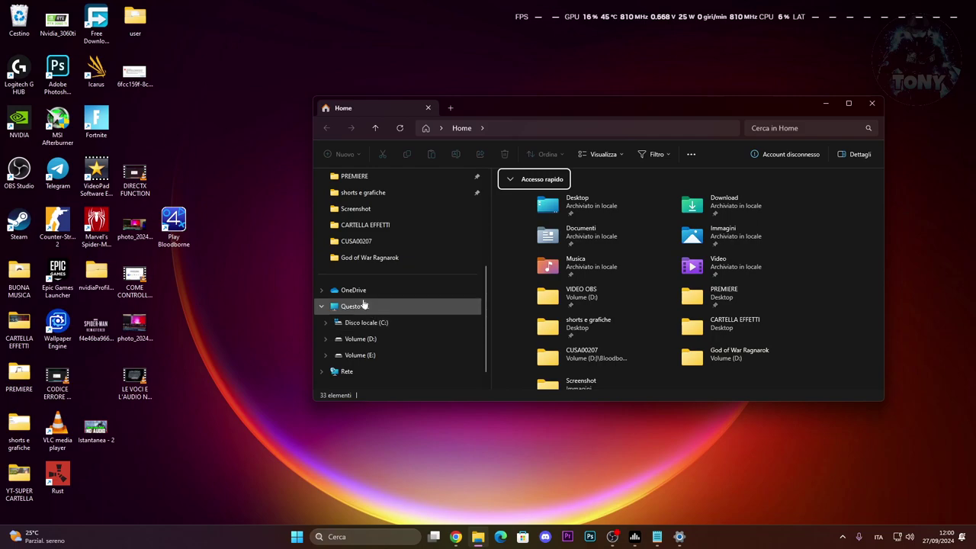
left_click(365, 305)
double_click(564, 202)
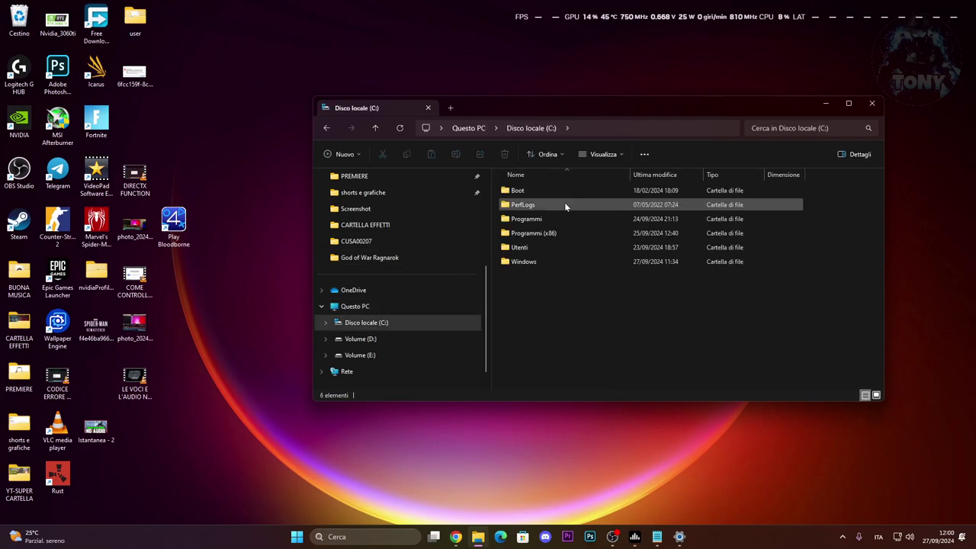
double_click(566, 260)
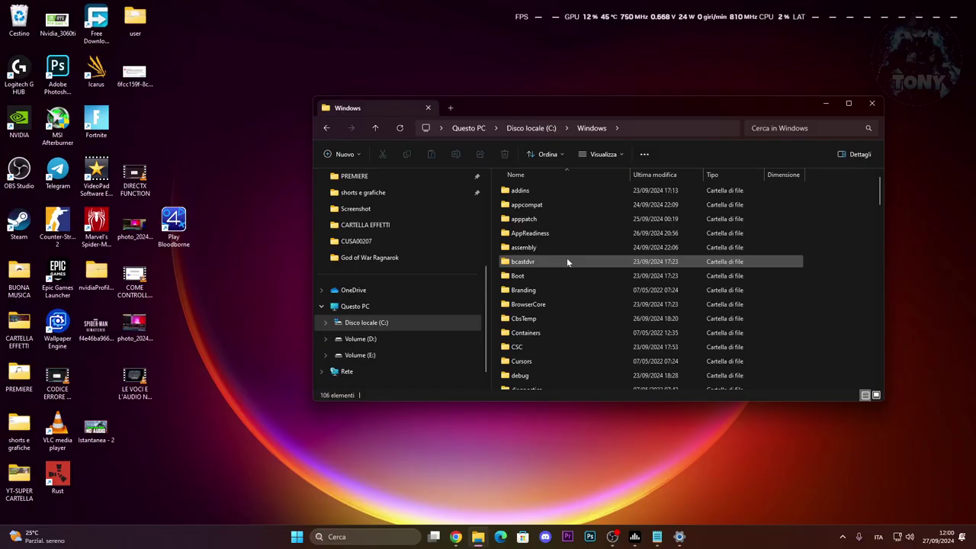
scroll(567, 258, "down", 8)
scroll(567, 261, "down", 8)
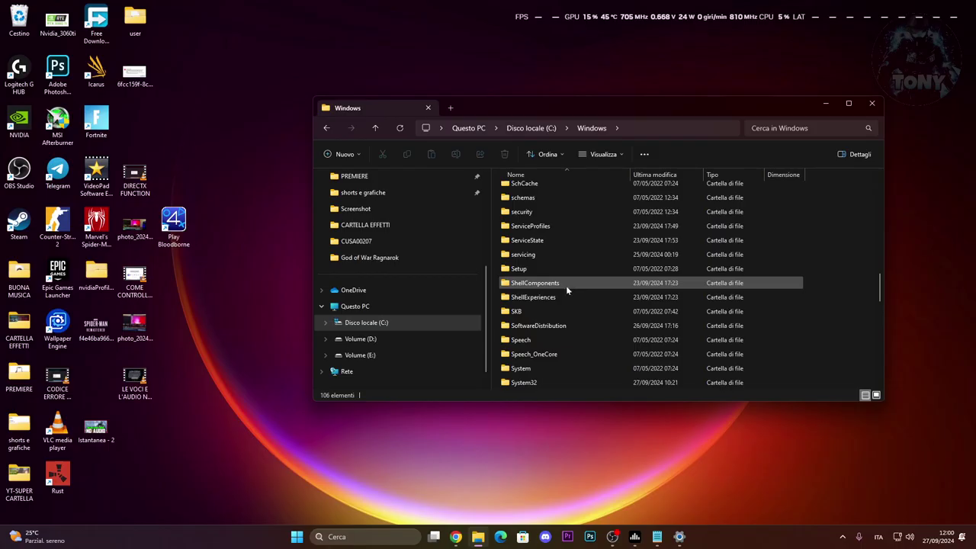
double_click(561, 325)
Try to delete the Download folder inside SoftwareDistribution, and close File Explorer.
left_click(553, 206)
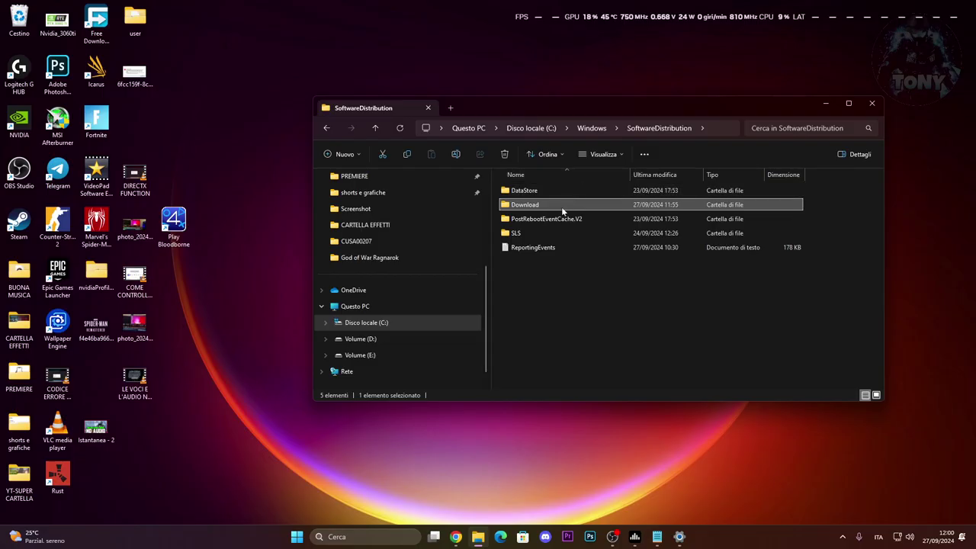
right_click(549, 205)
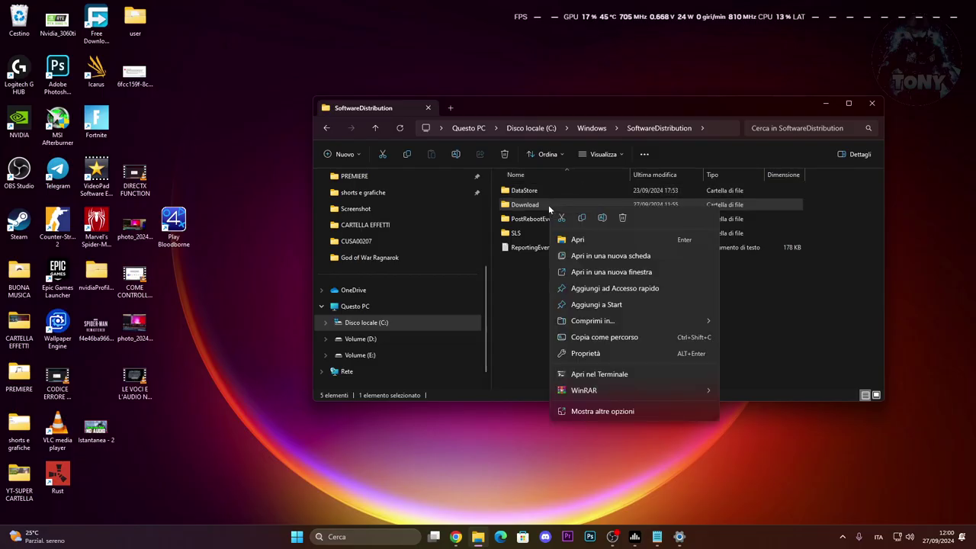
left_click(597, 412)
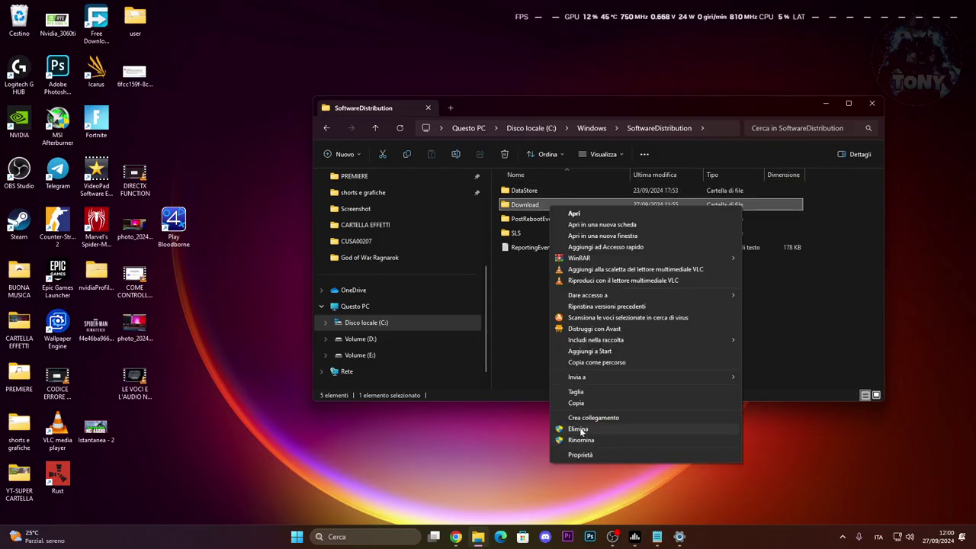
left_click(579, 430)
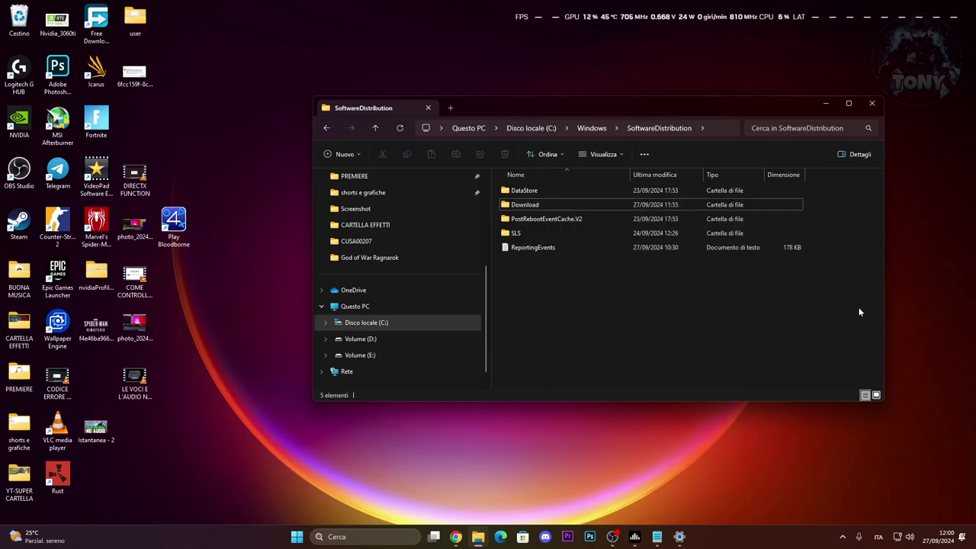
left_click(873, 105)
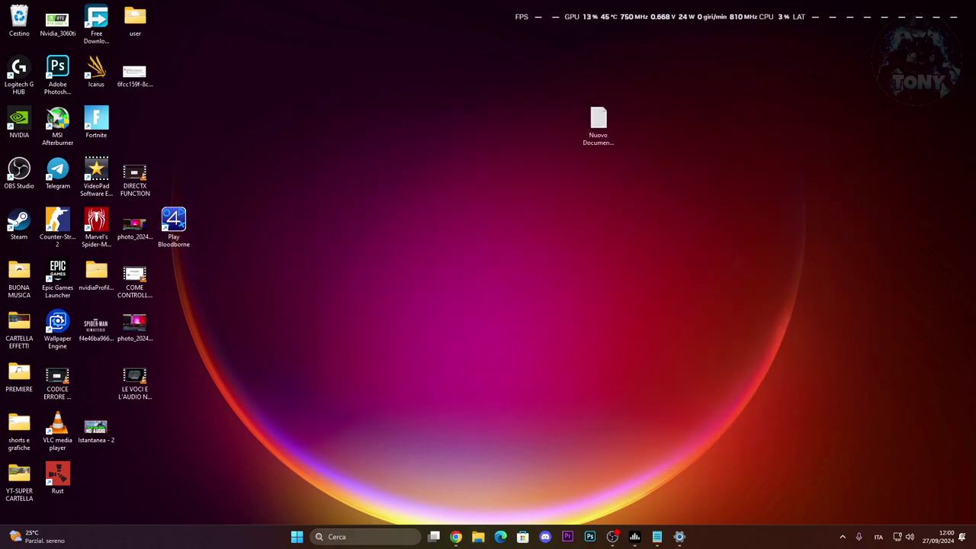
Search the system for "servizi" and open the Servizi console.
key("super")
type("servizi")
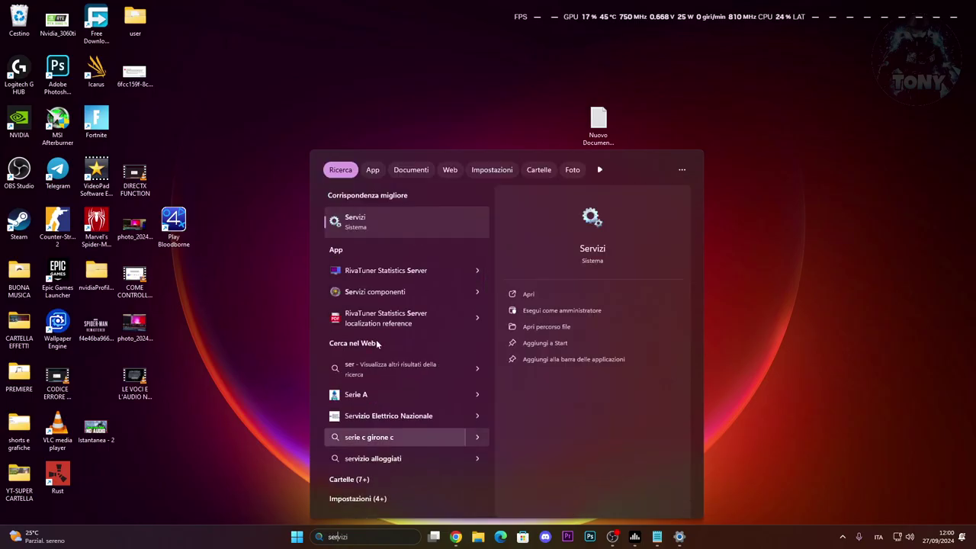
left_click(385, 210)
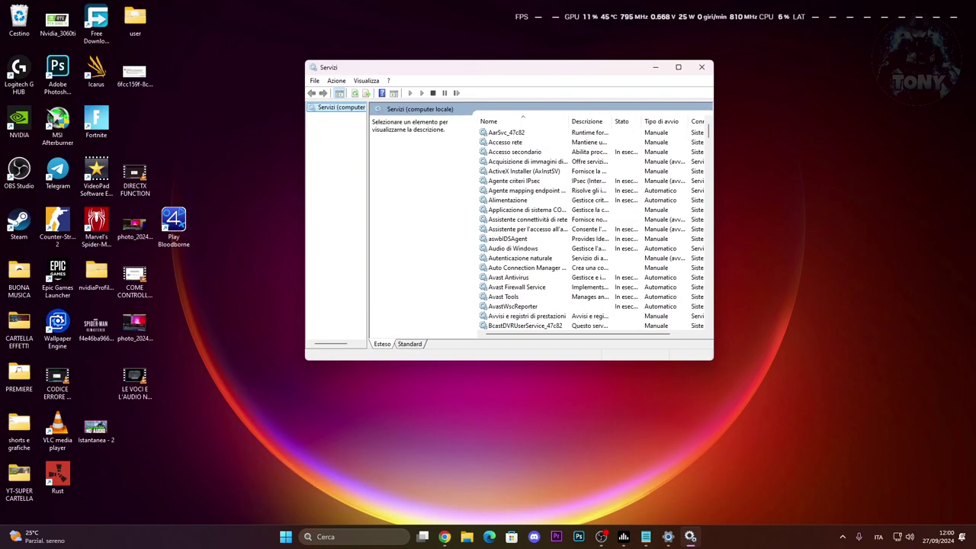
Open the properties of the Windows Update service, then stop the service and start it again.
scroll(583, 239, "down", 20)
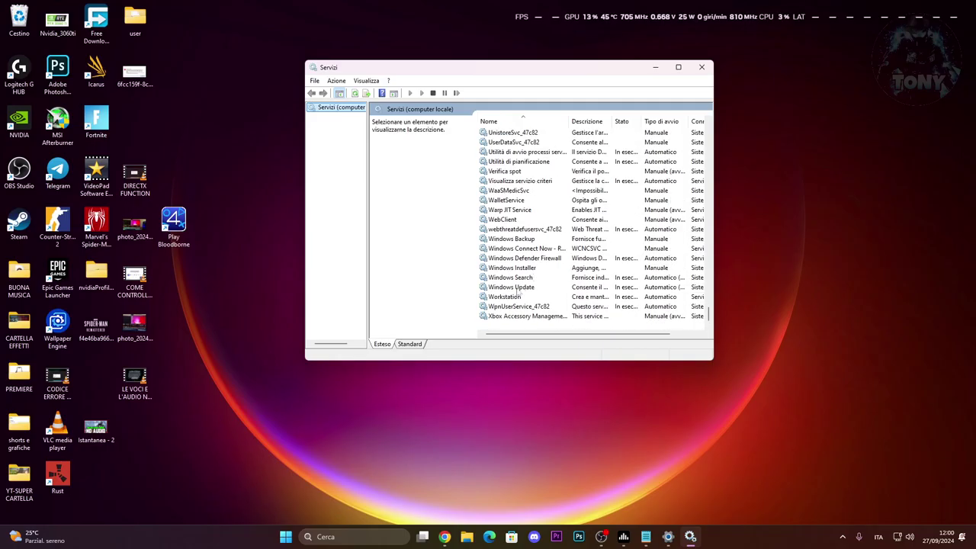
double_click(520, 288)
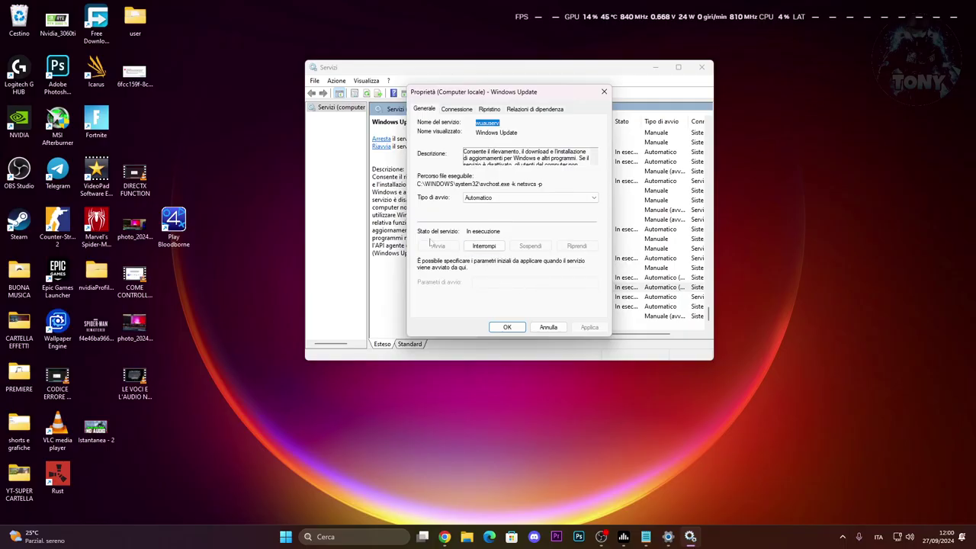
left_click(482, 245)
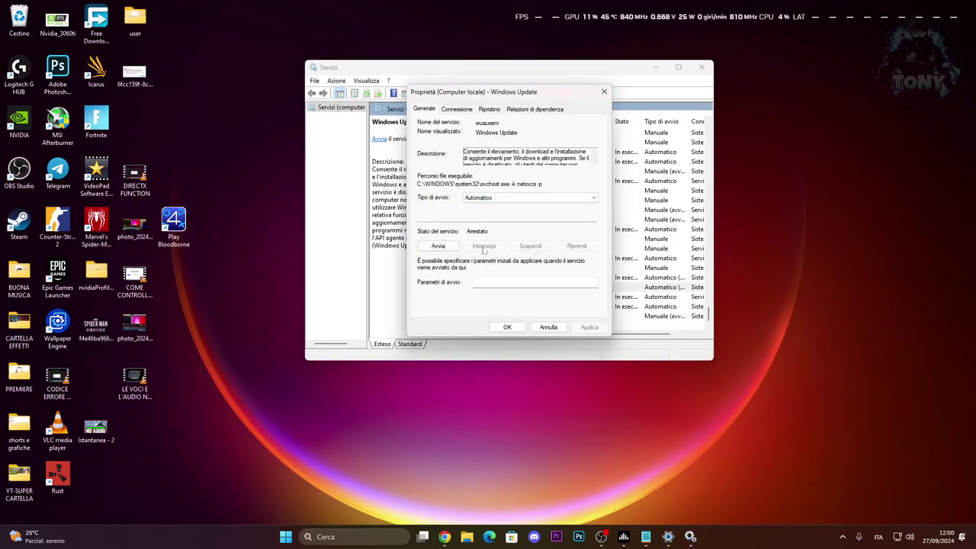
left_click(447, 246)
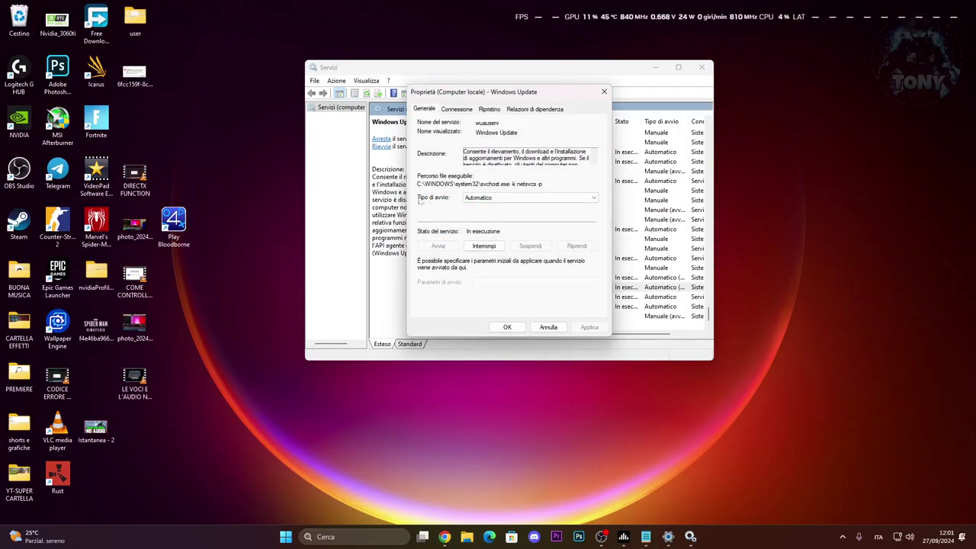
Set the Windows Update service's startup type to Automatico, confirm the properties and minimize the Servizi console.
left_click(488, 198)
left_click(488, 211)
left_click(589, 327)
left_click(507, 327)
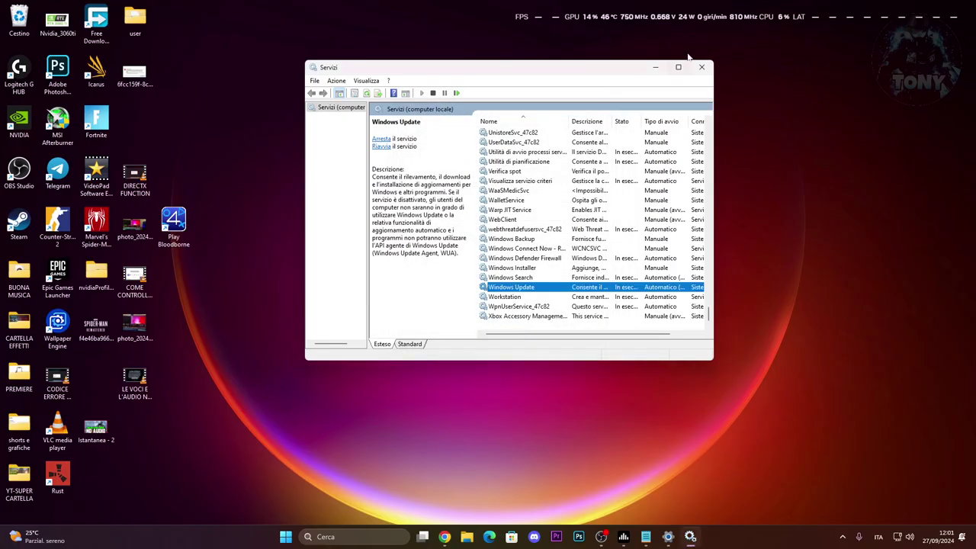
left_click(655, 67)
Switch back to Settings, check for available updates in Windows Update and minimize the window.
left_click(667, 541)
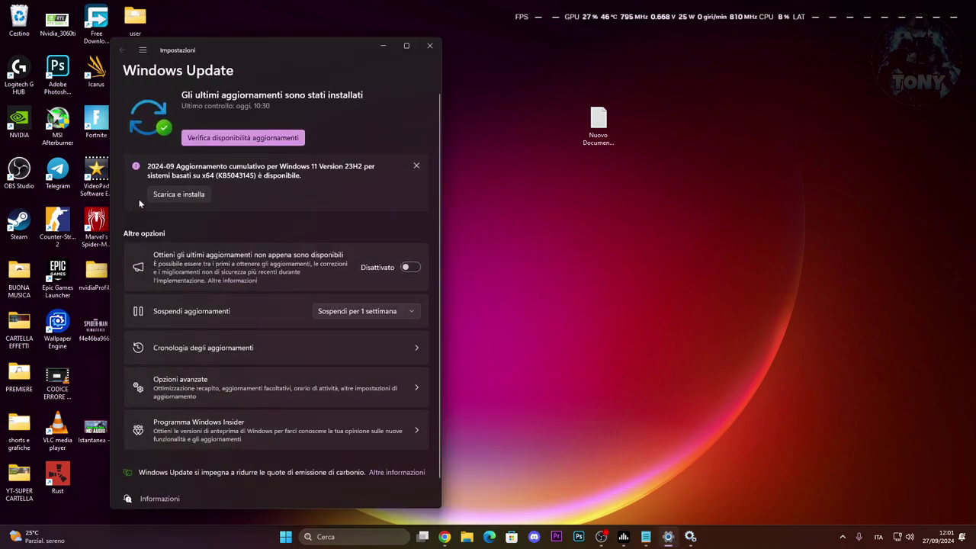
left_click(224, 135)
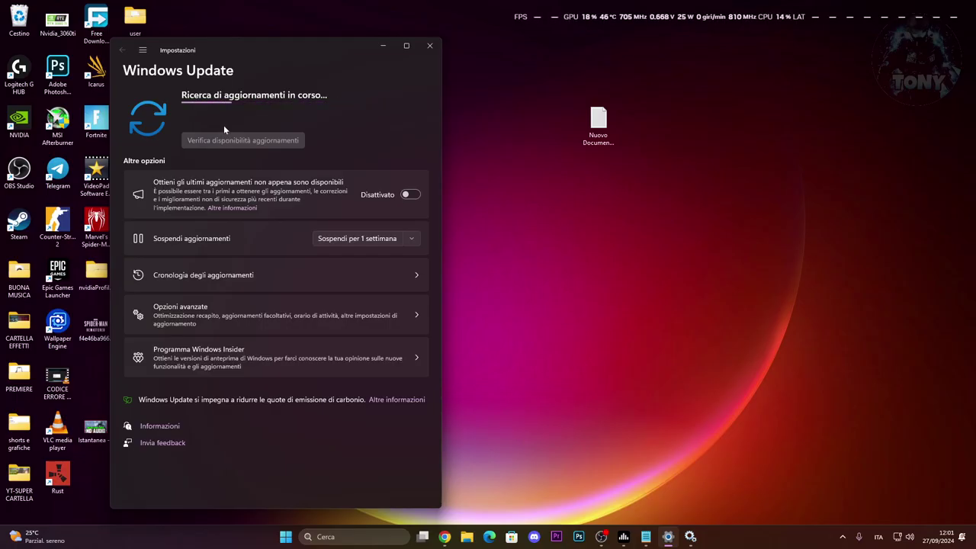
left_click(384, 49)
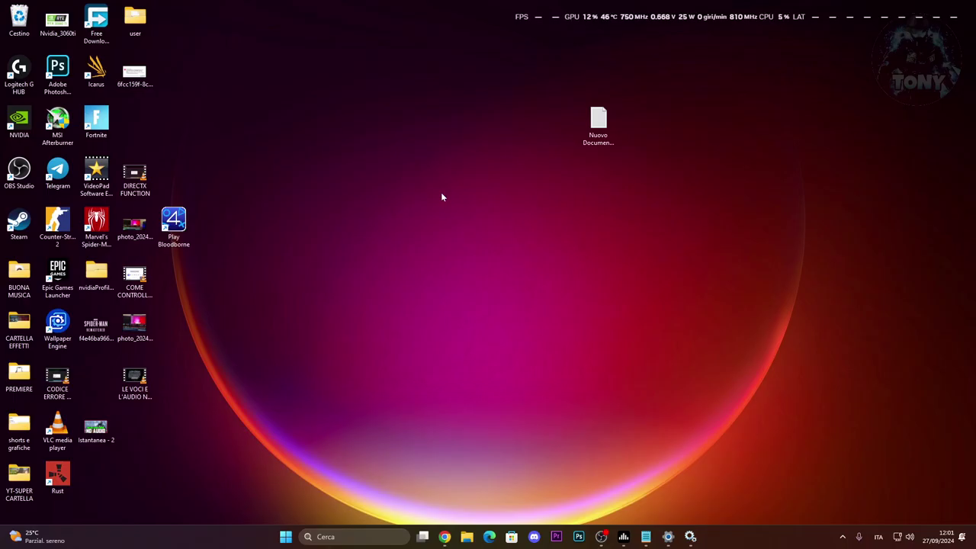
Open the system troubleshooting settings and run the Windows Update troubleshooter from the other troubleshooting tools.
left_click(360, 537)
type("ri")
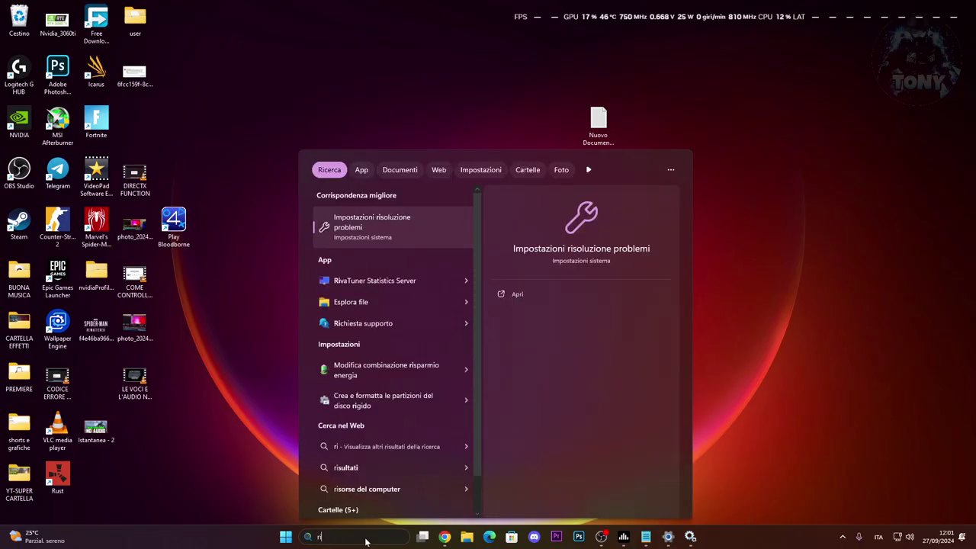
key("Return")
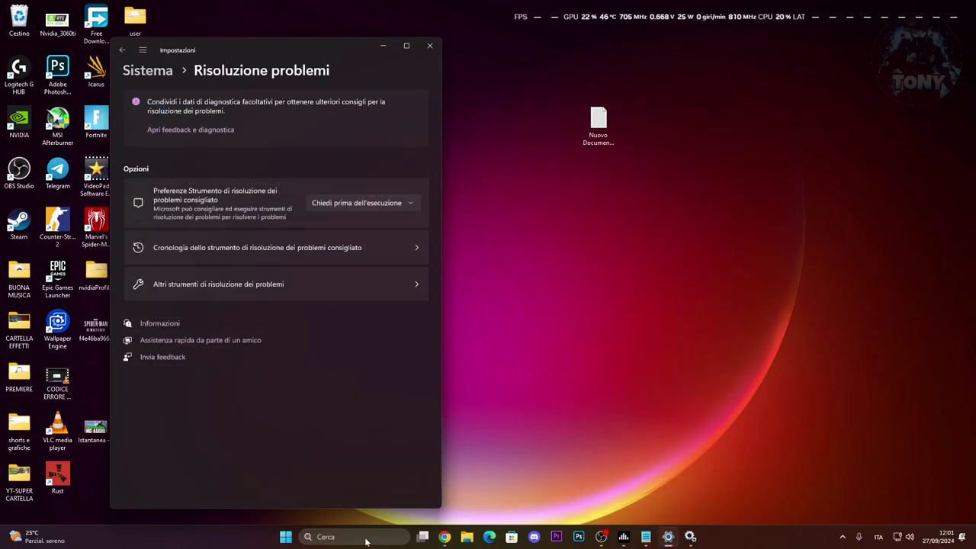
left_click(304, 290)
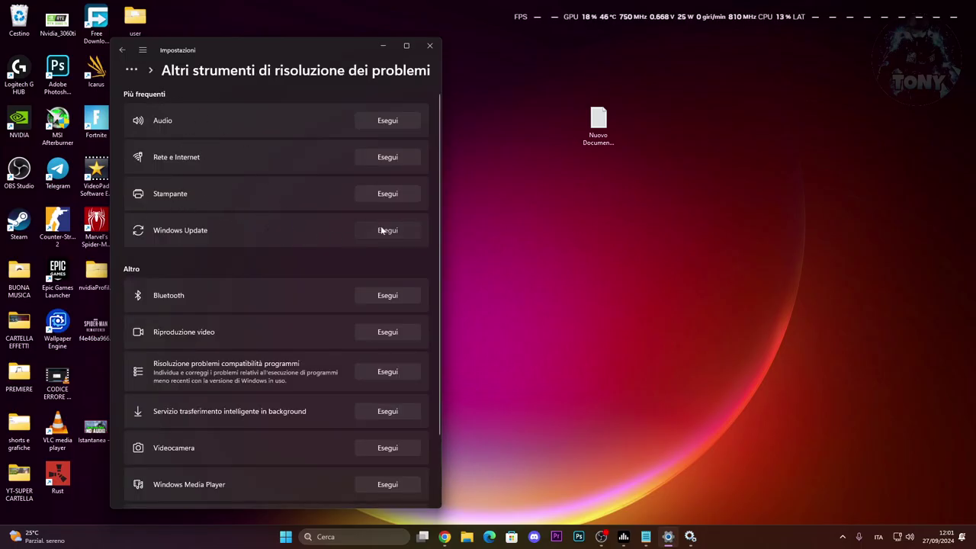
left_click(386, 230)
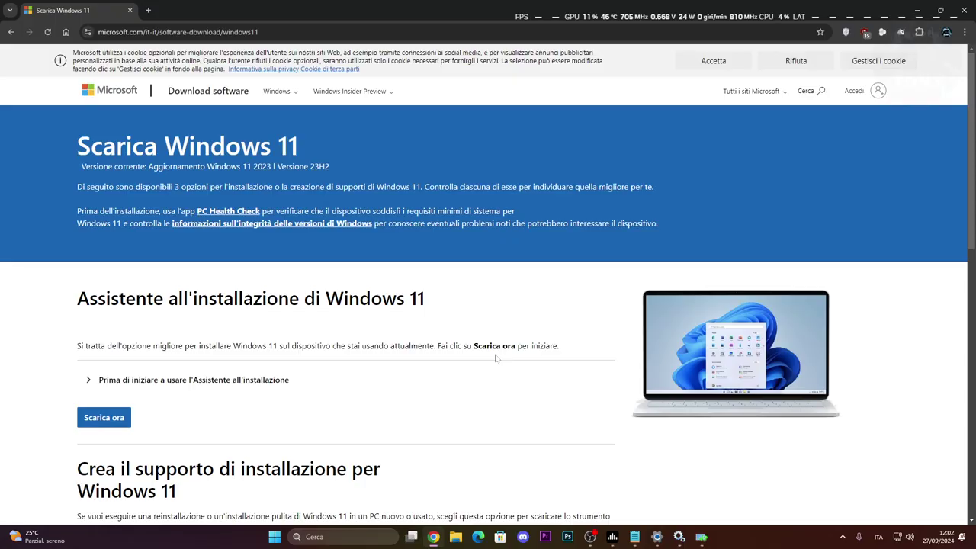
Look over the Windows 11 installation options on Microsoft's download page in Chrome.
scroll(496, 357, "down", 2)
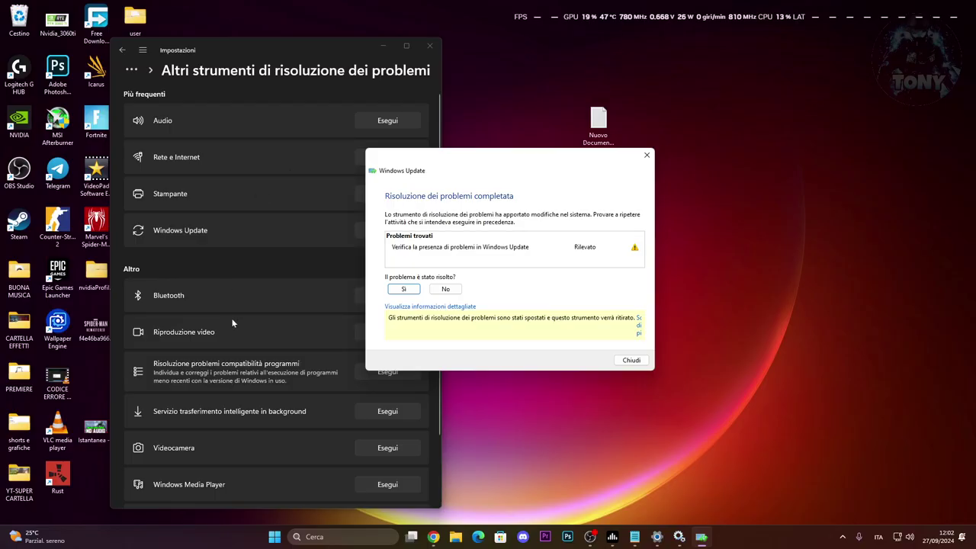
Answer No to whether the problem was resolved, close the Windows Update troubleshooter and close Settings.
left_click(446, 289)
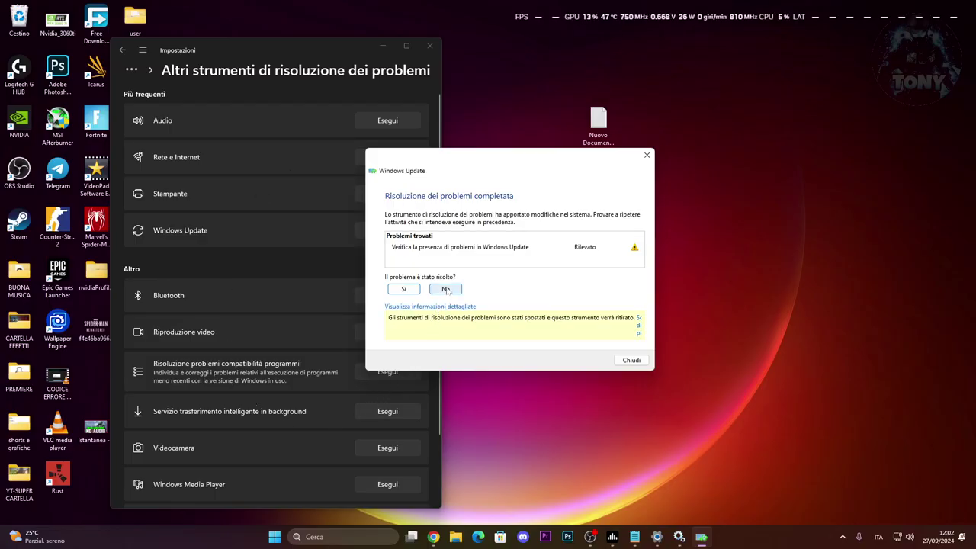
left_click(446, 289)
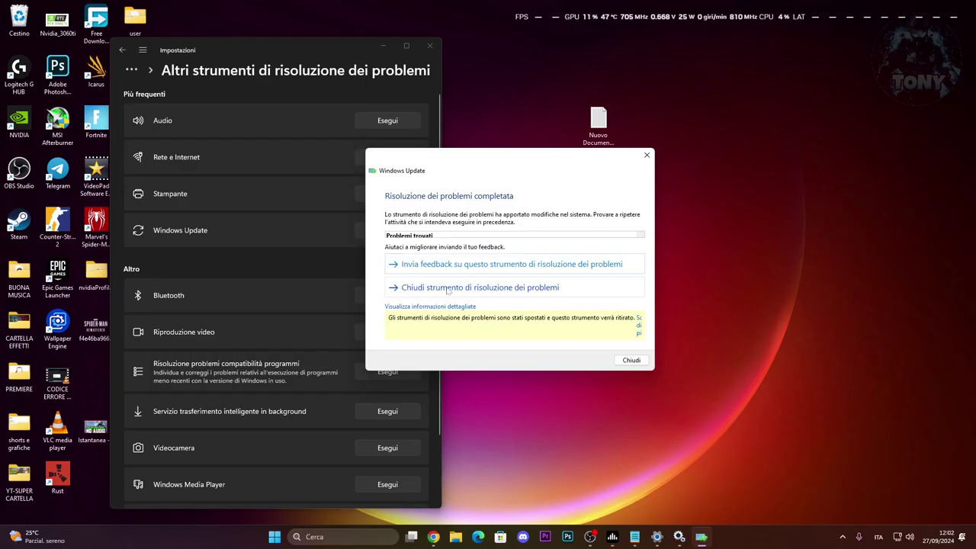
left_click(631, 360)
left_click_drag(280, 45, 494, 57)
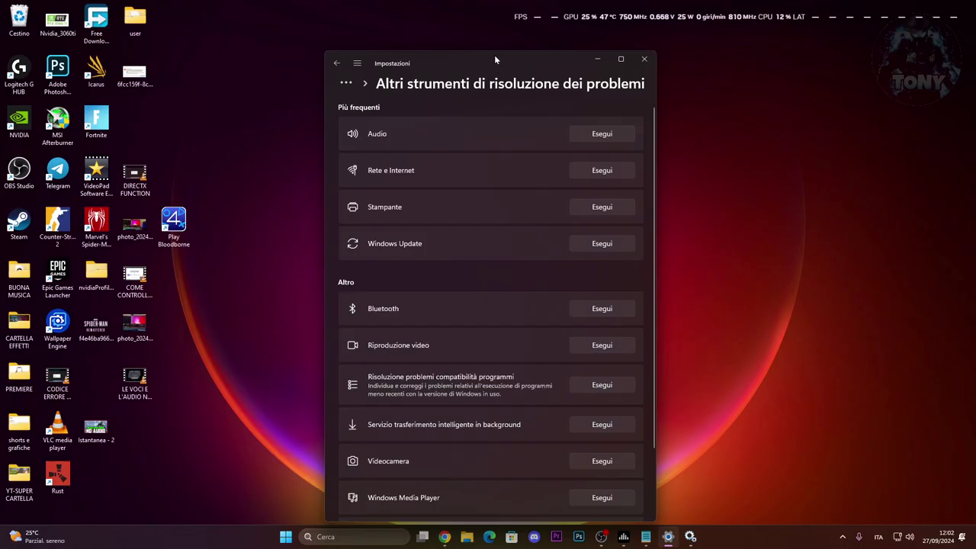
left_click(338, 64)
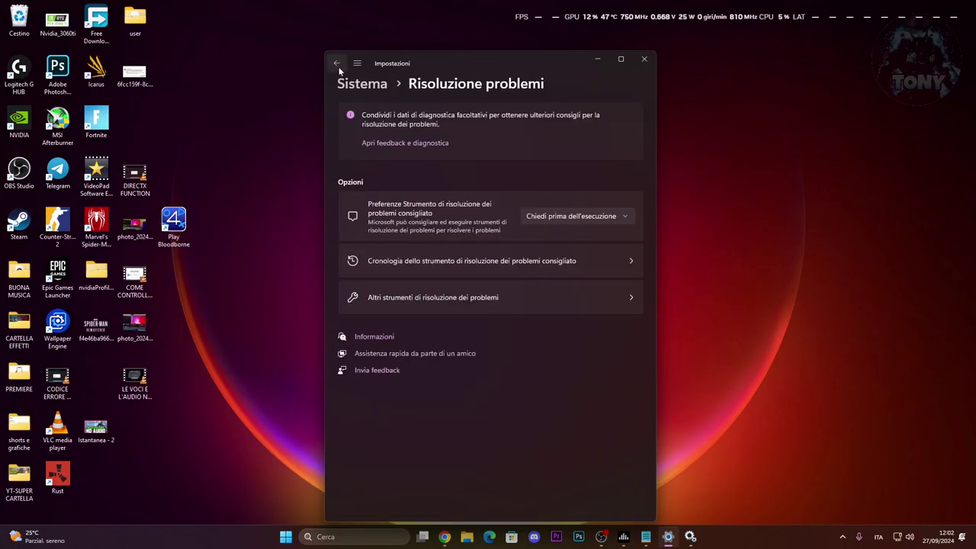
left_click(644, 59)
Open Windows Update from the recent searches and activate getting the latest updates as soon as they are available.
left_click(369, 534)
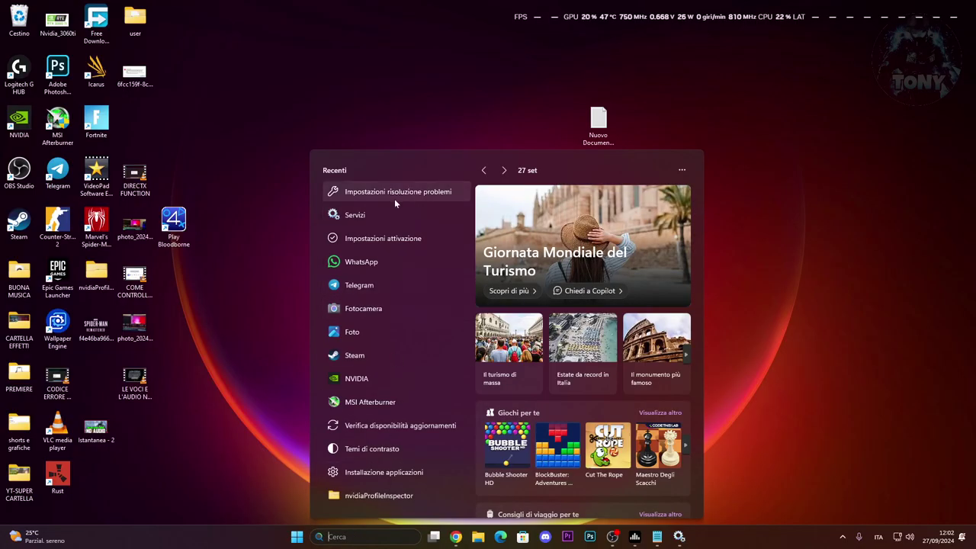
left_click(383, 425)
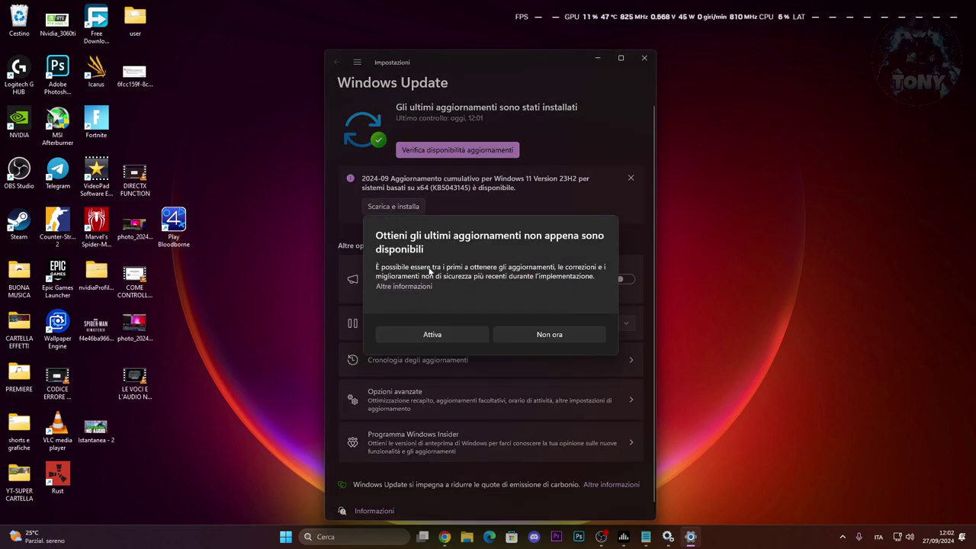
left_click(431, 340)
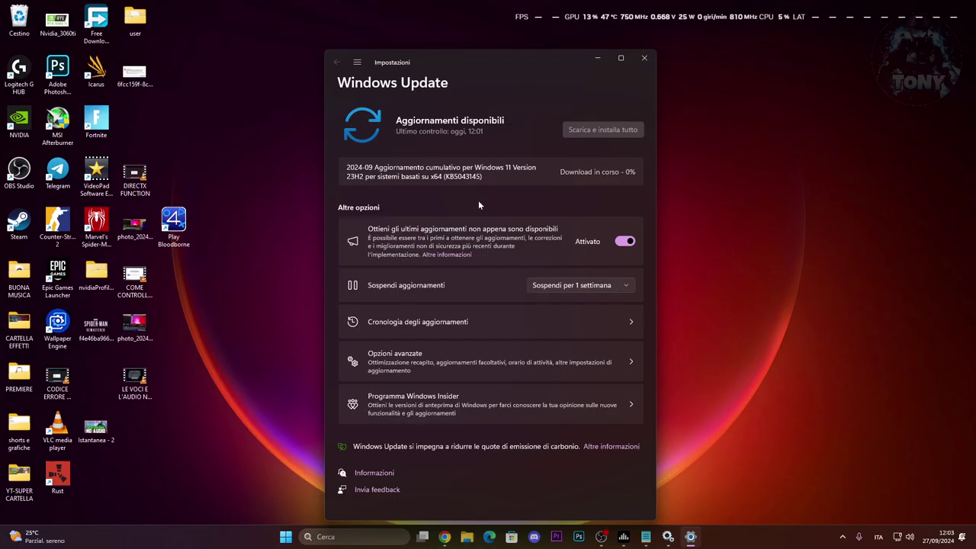
Switch to Chrome and open the Microsoft Update Catalog download window for KB5043145, Windows 11 Version 23H2 for x64-based systems.
left_click(445, 536)
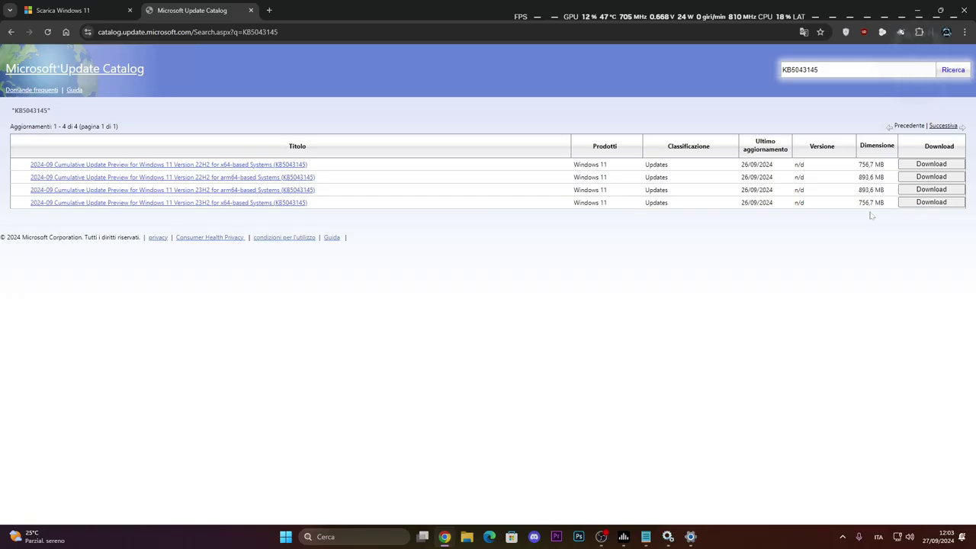
left_click(938, 208)
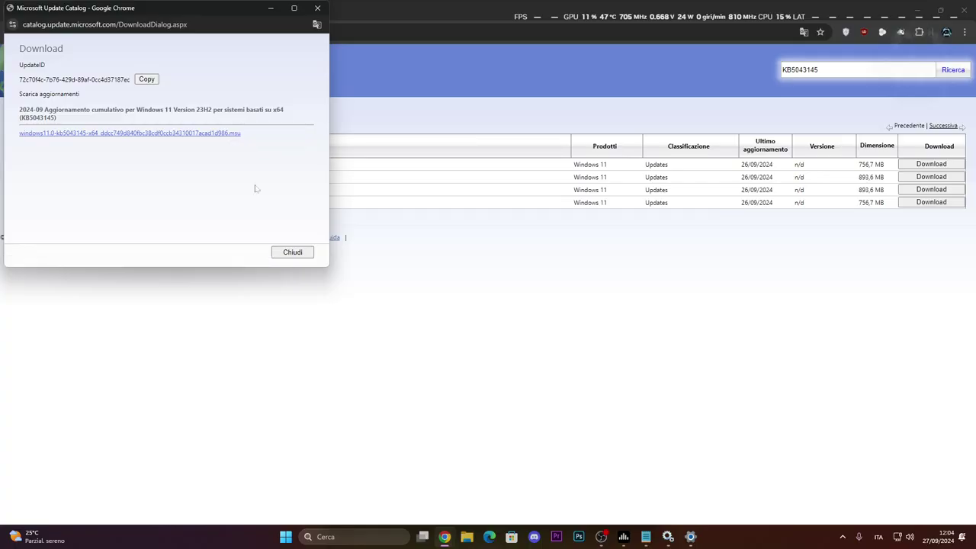
left_click(286, 536)
left_click(613, 501)
left_click(737, 416)
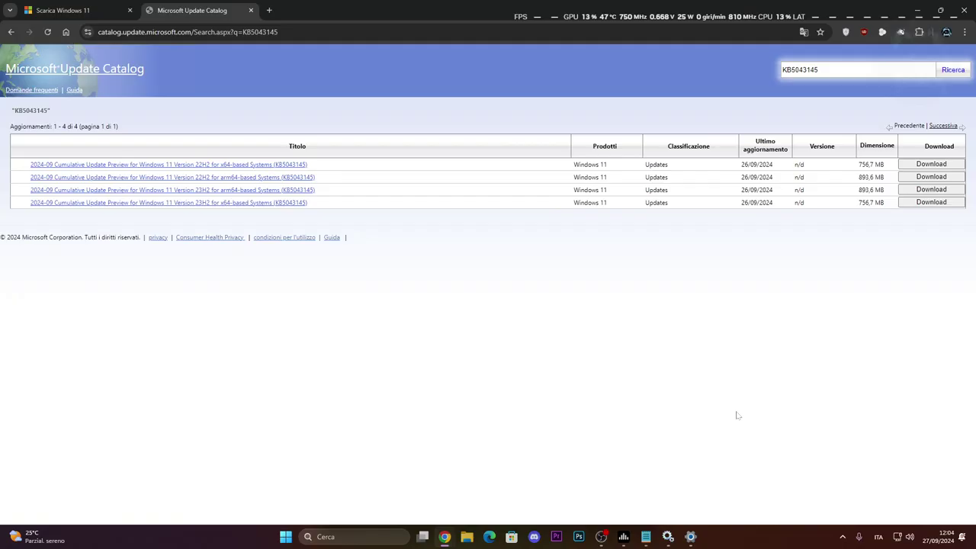
Minimize the main Chrome window and reposition the Windows Update window to check the update's download progress.
left_click(918, 7)
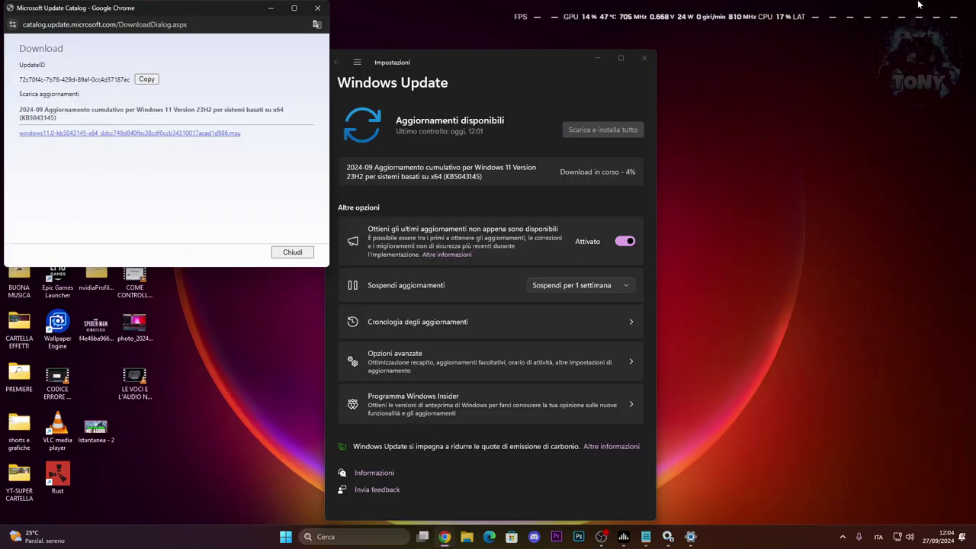
left_click_drag(511, 64, 542, 58)
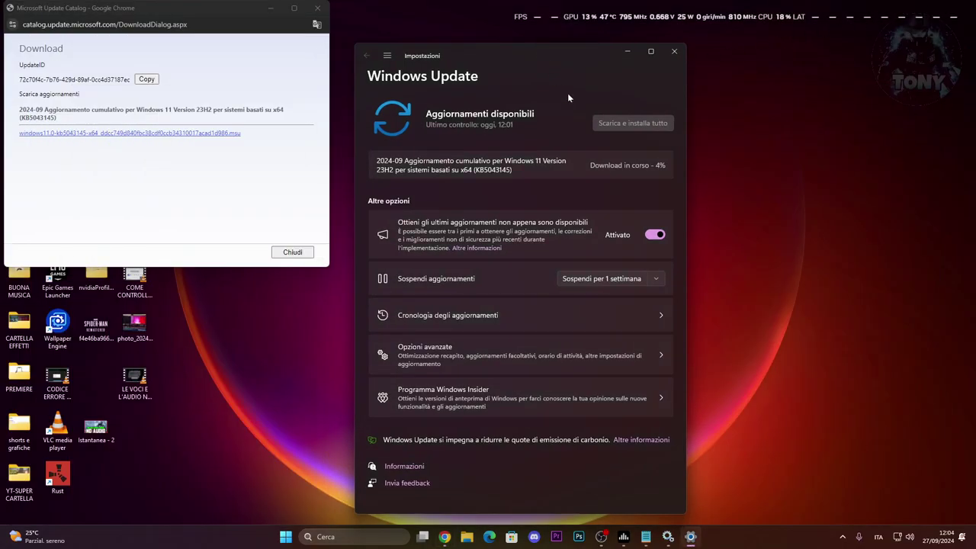